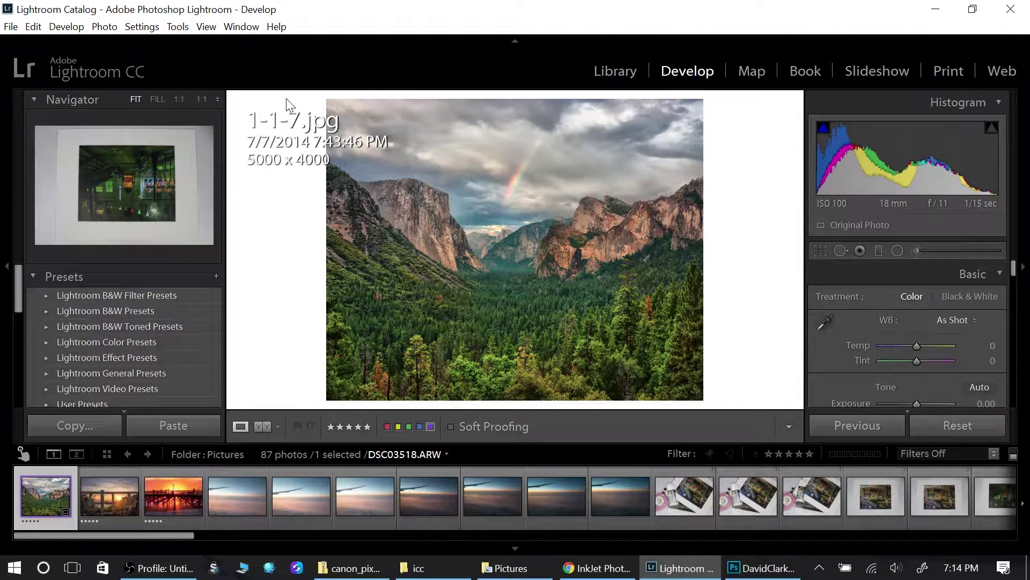
- Open Identity Plate Setup from the Edit menu and switch the plate to Personalized
click(31, 28)
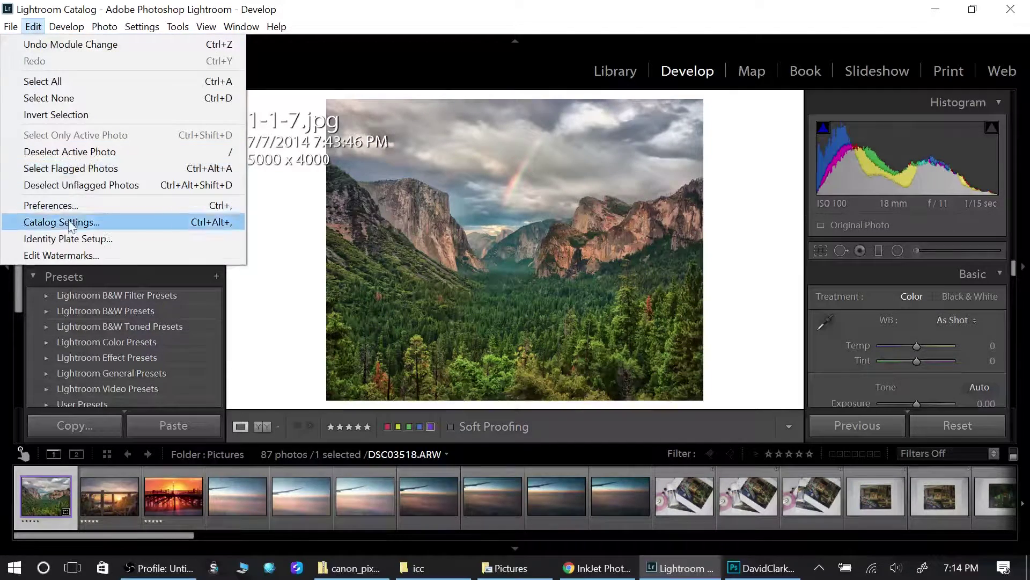
click(96, 237)
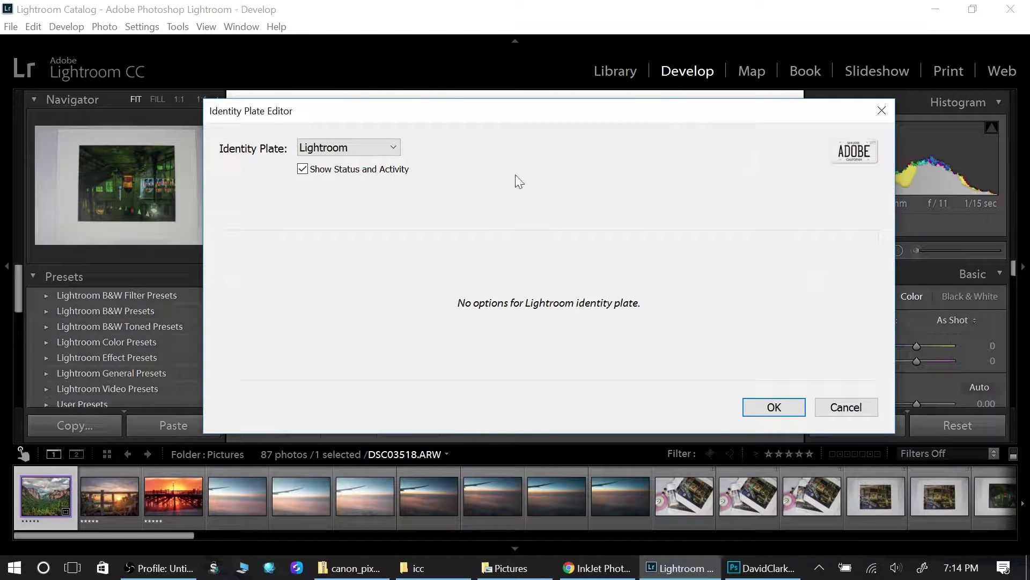
click(373, 146)
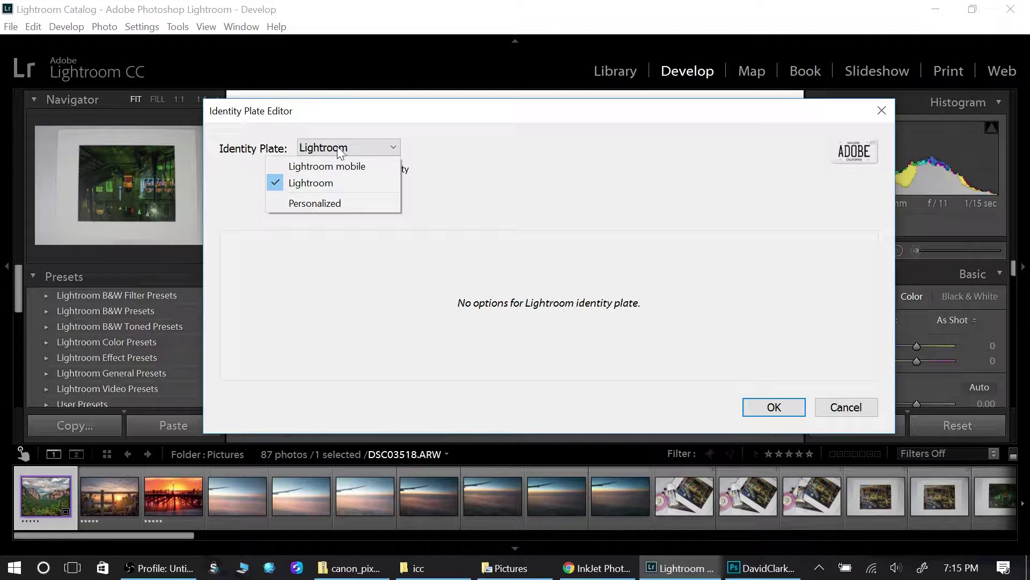
click(323, 204)
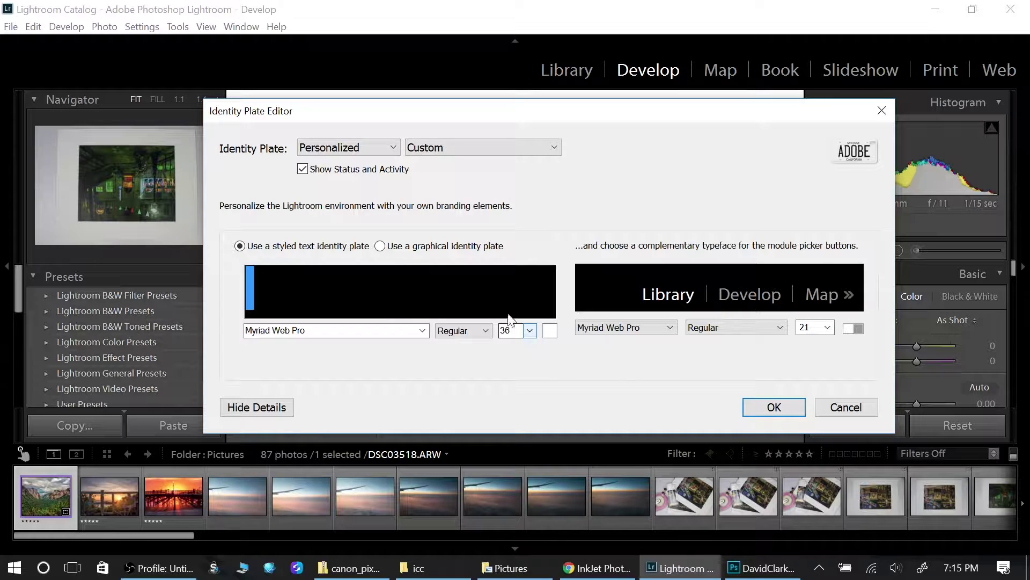
- Type the photographer's studio name into the styled-text identity plate, correcting the typos
click(272, 285)
text(Da)
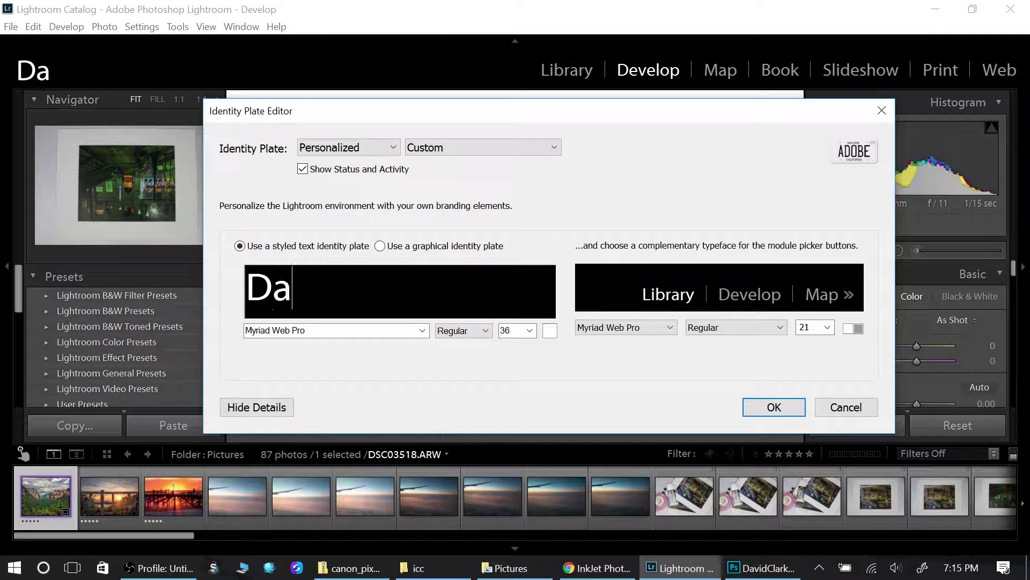
text(vid Lc)
key(BackSpace)
key(BackSpace)
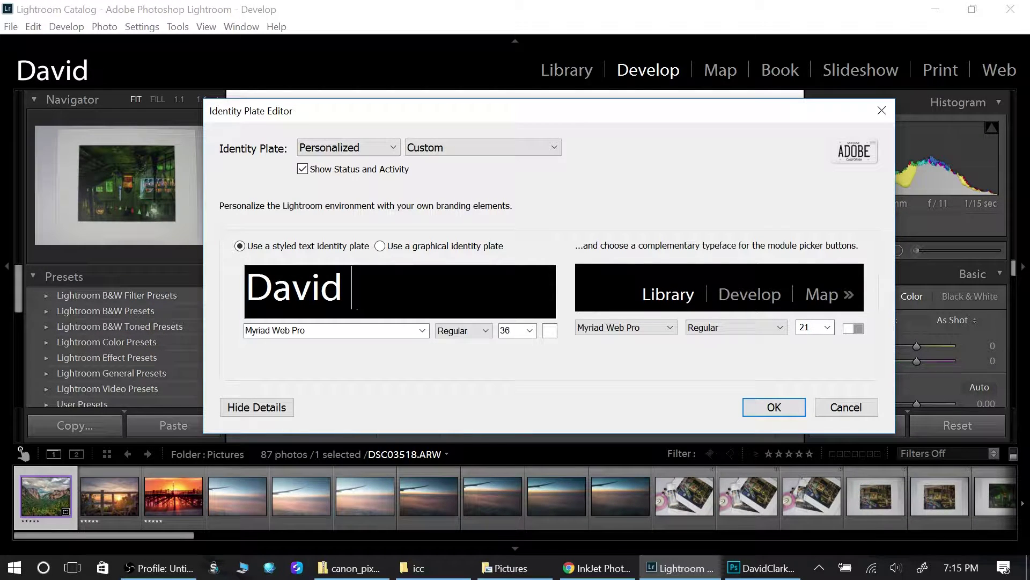
text(Clark Phbot)
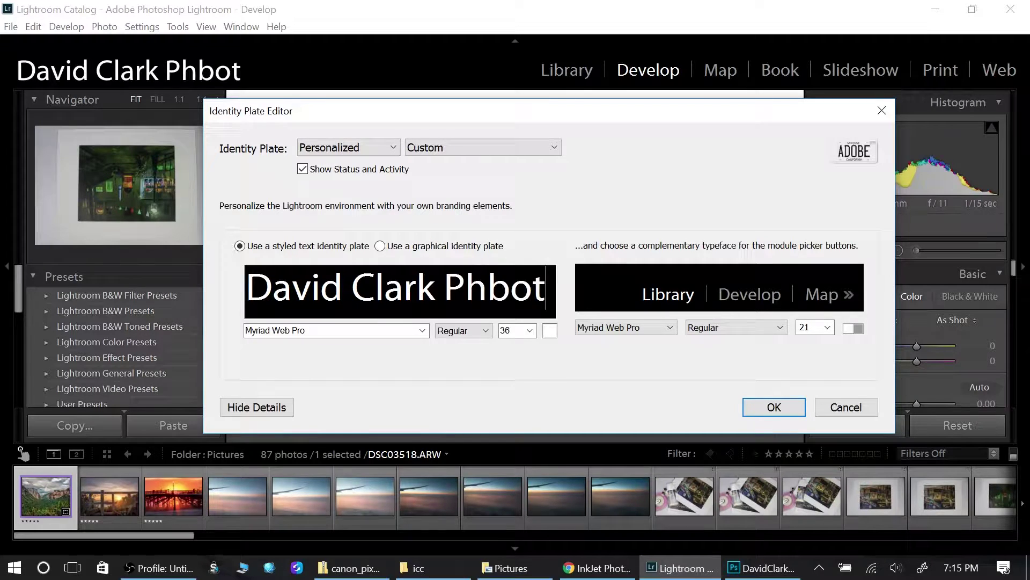
key(BackSpace)
key(BackSpace)
key(BackSpace)
text(otography)
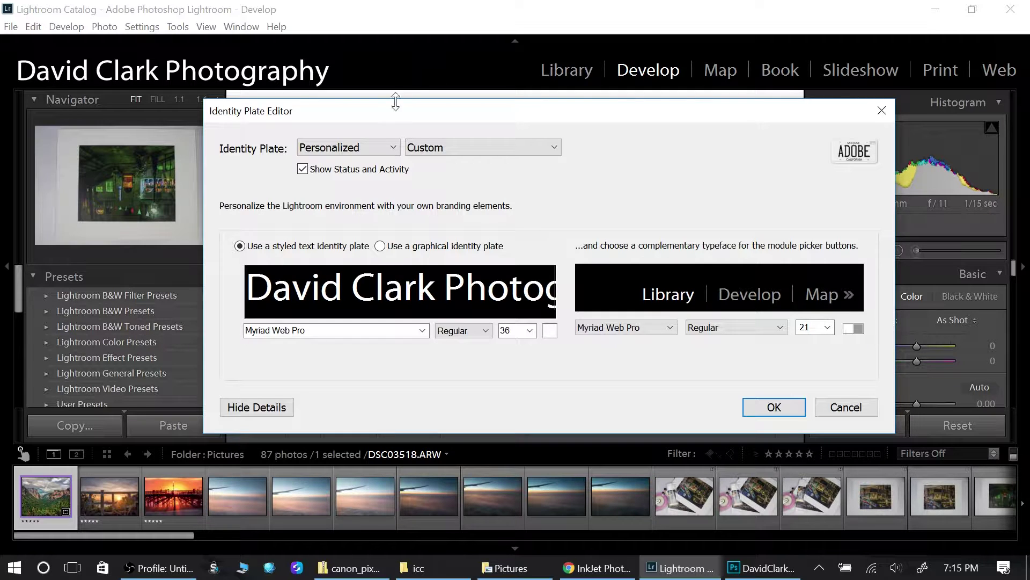
click(550, 330)
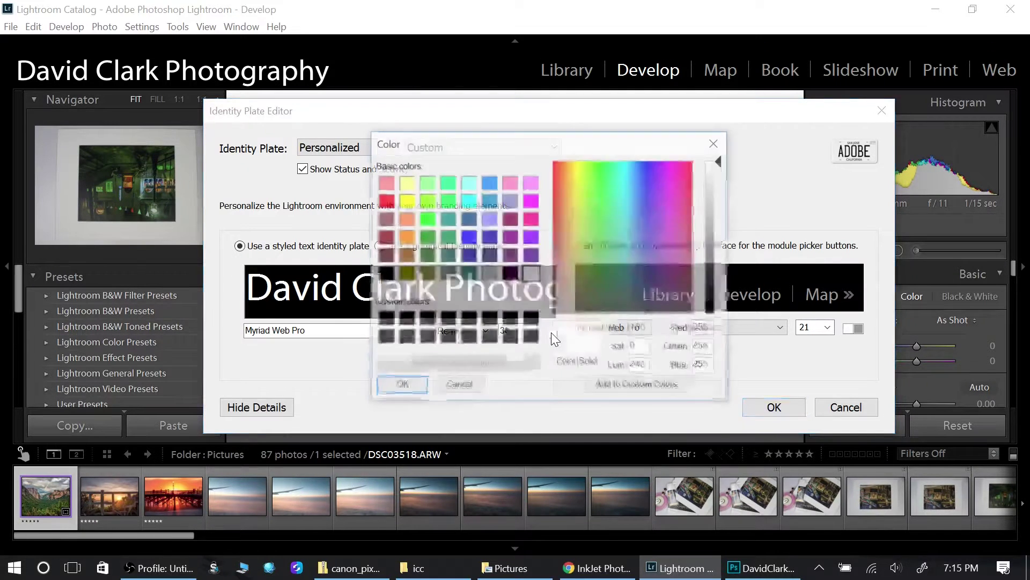
click(716, 142)
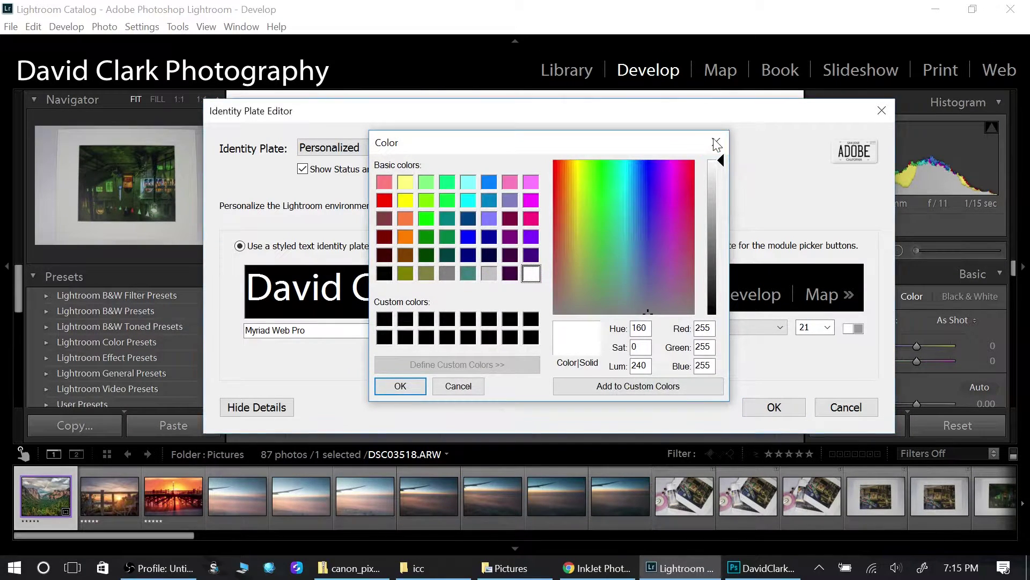
click(484, 330)
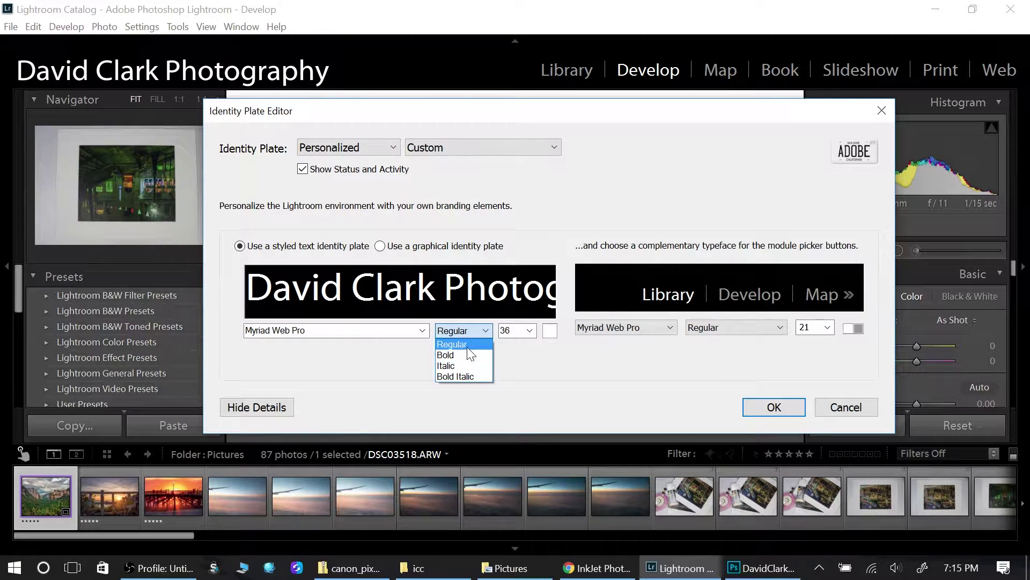
click(530, 350)
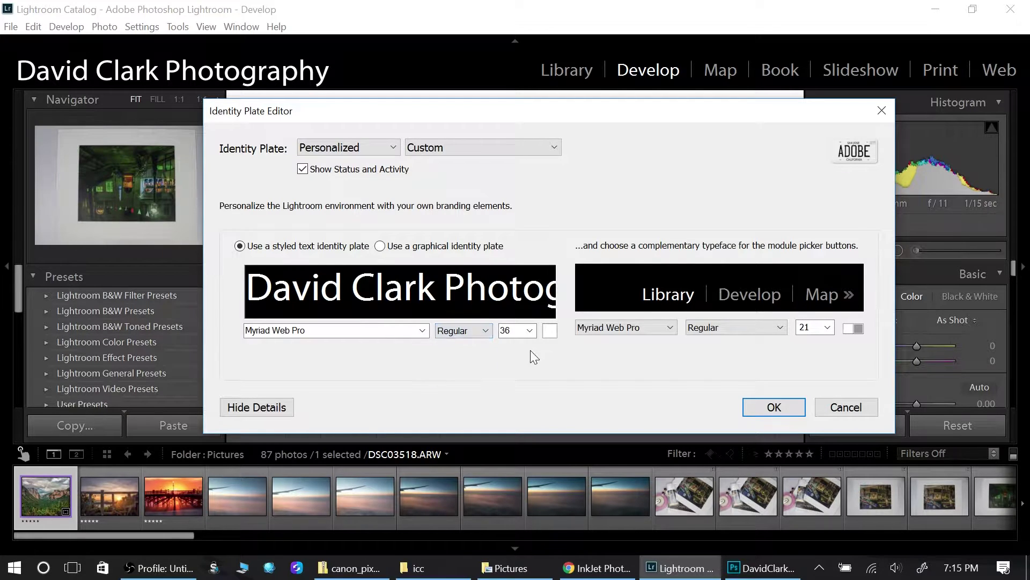
click(422, 330)
click(506, 369)
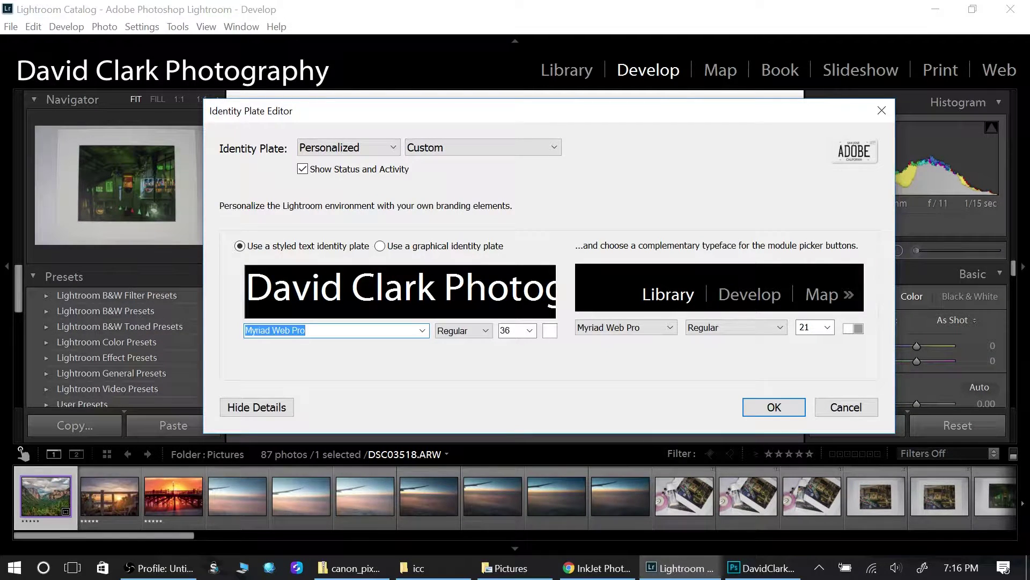
drag(246, 290, 556, 295)
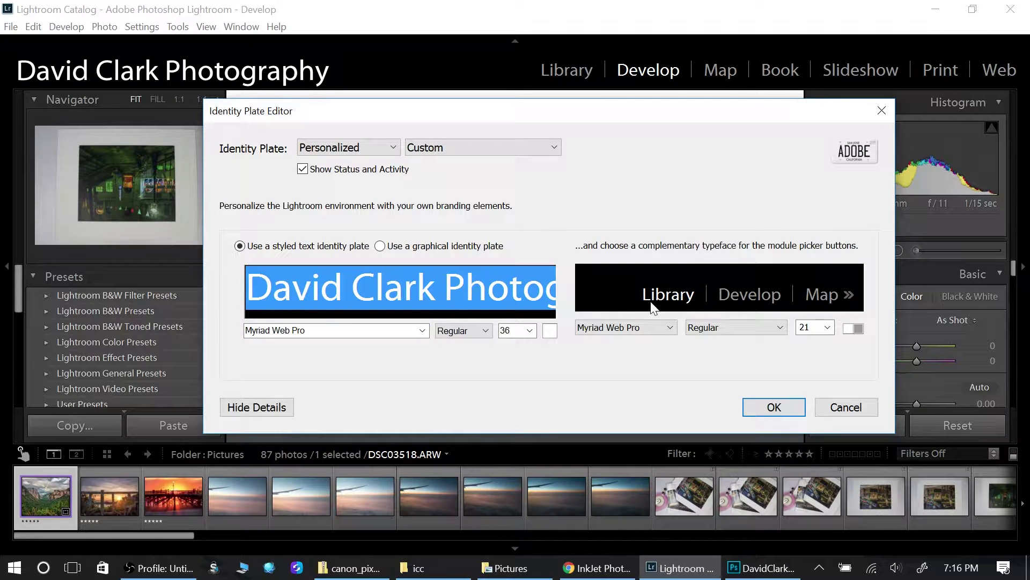
- Delete the leftover plate text and switch to a graphical identity plate
text(y)
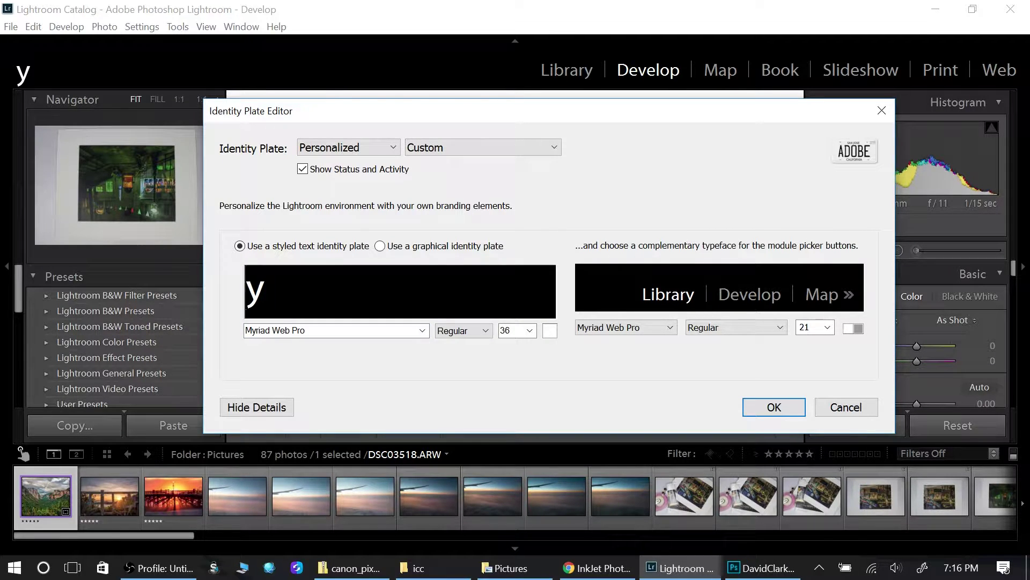
key(ctrl+a)
key(BackSpace)
click(381, 247)
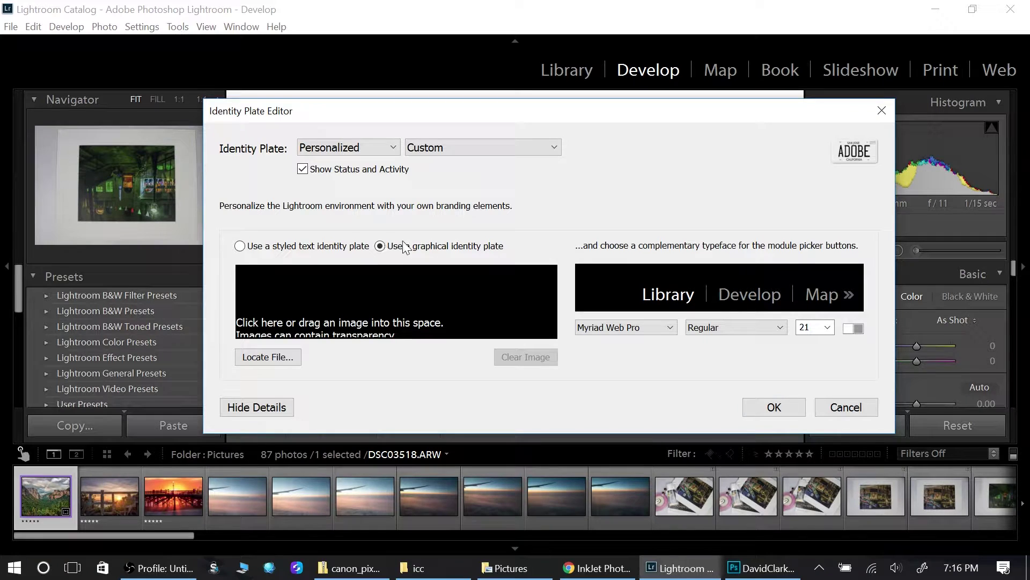
- Load the studio logo image file as the graphical identity plate
click(263, 363)
scroll(704, 233, down, 1)
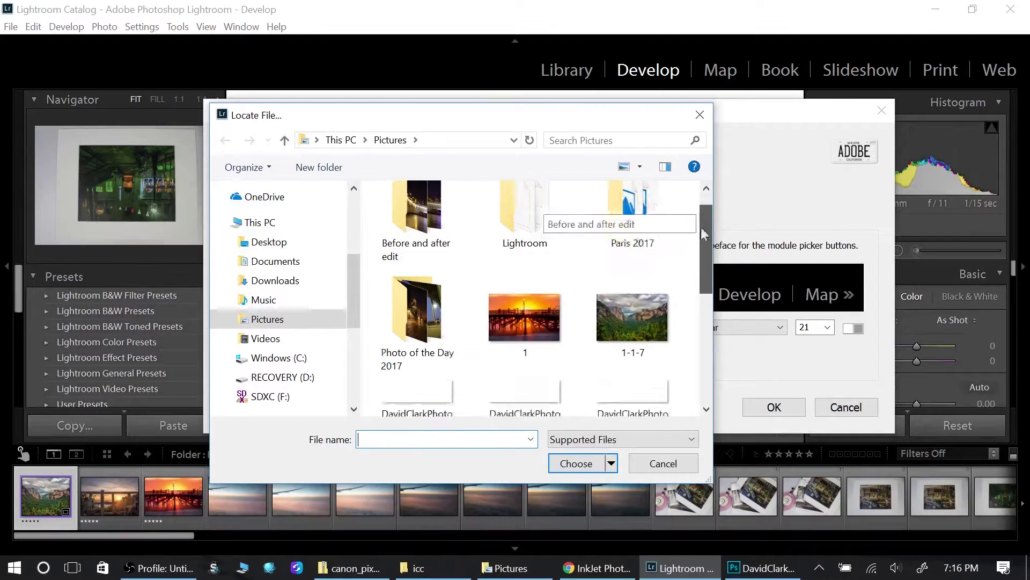
drag(704, 233, 697, 272)
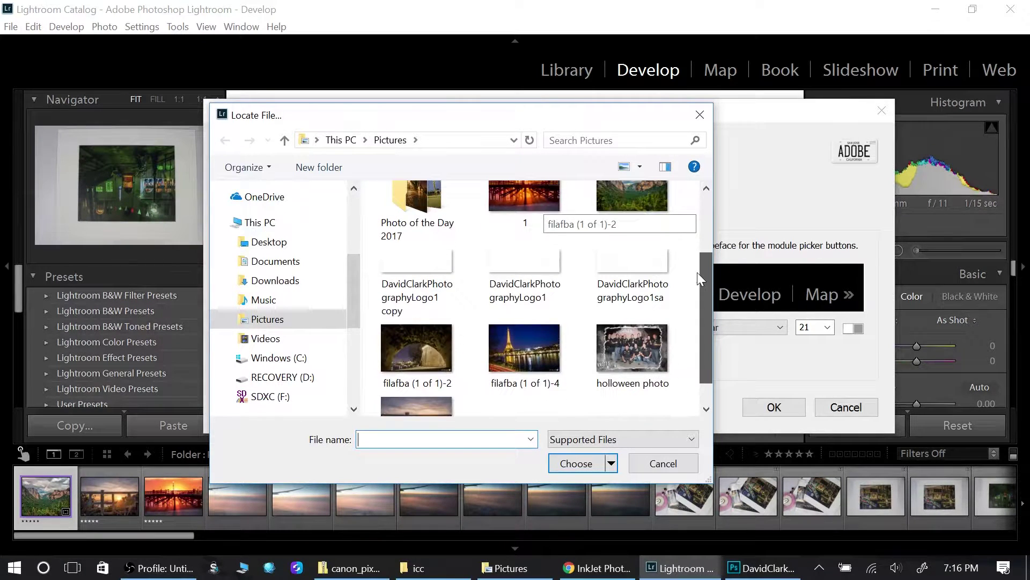
click(638, 271)
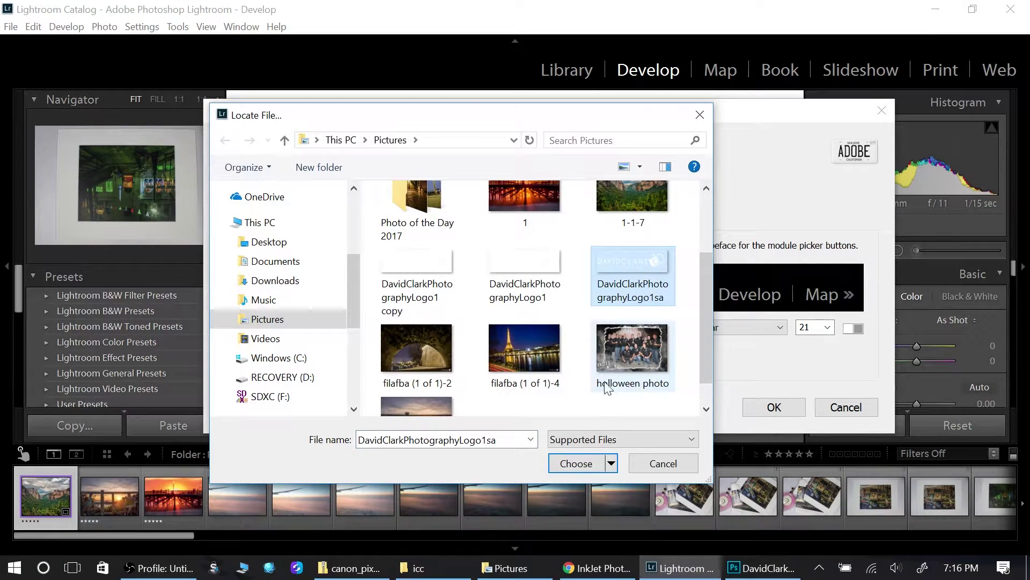
click(576, 464)
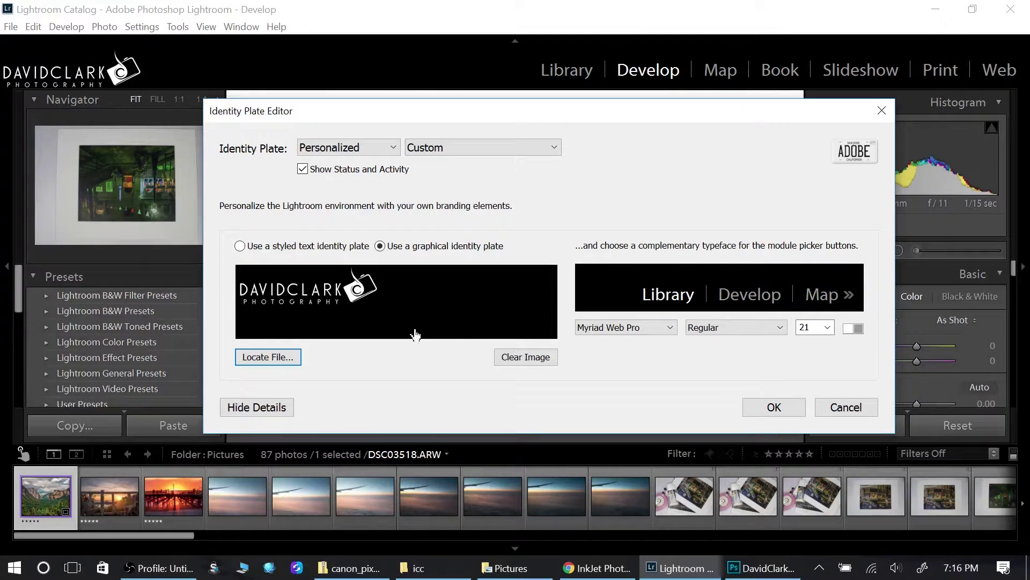
click(490, 142)
- Save the logo plate as a custom identity plate named 'Logo' and confirm with OK
click(507, 186)
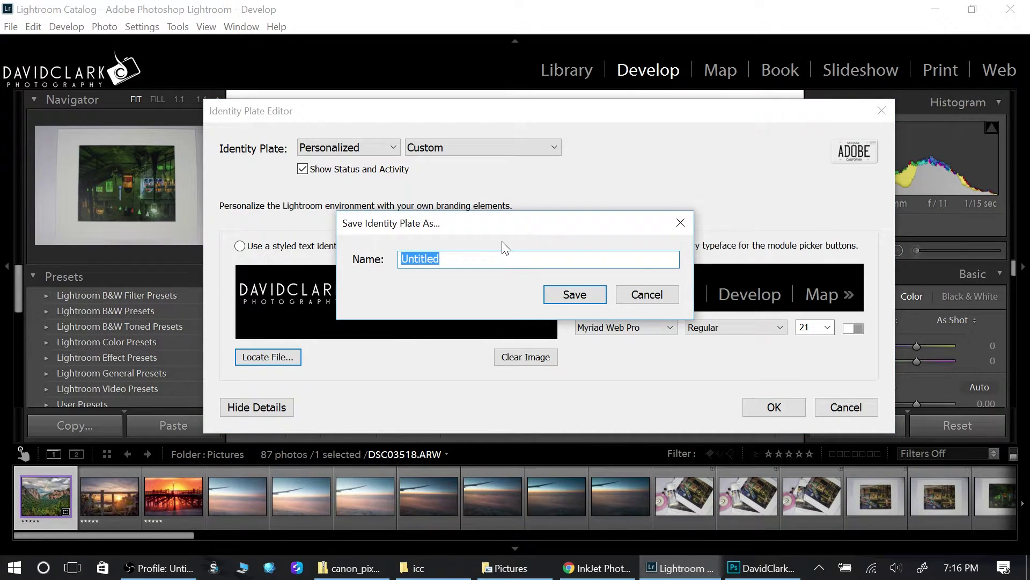
text(Logo)
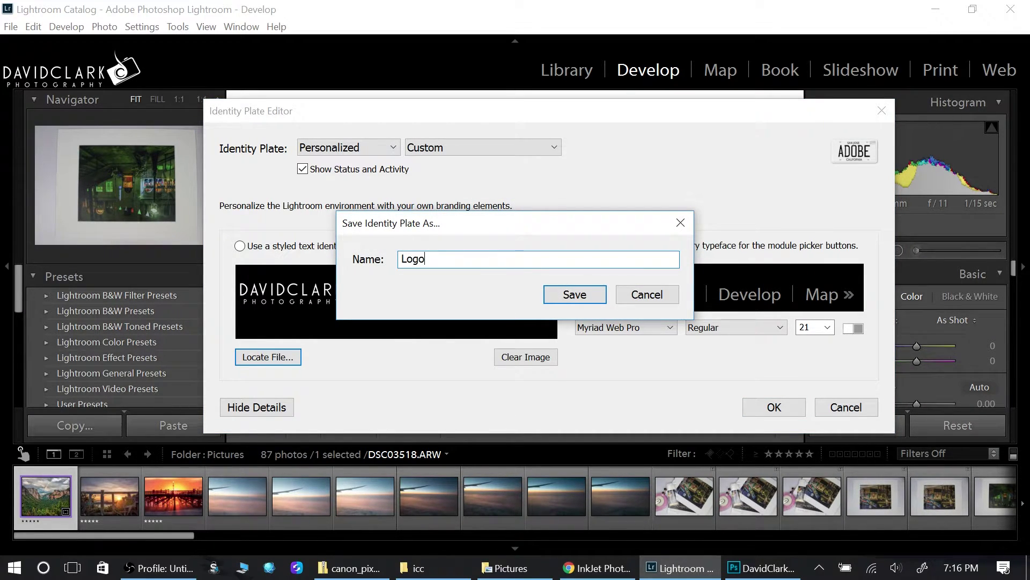
click(570, 293)
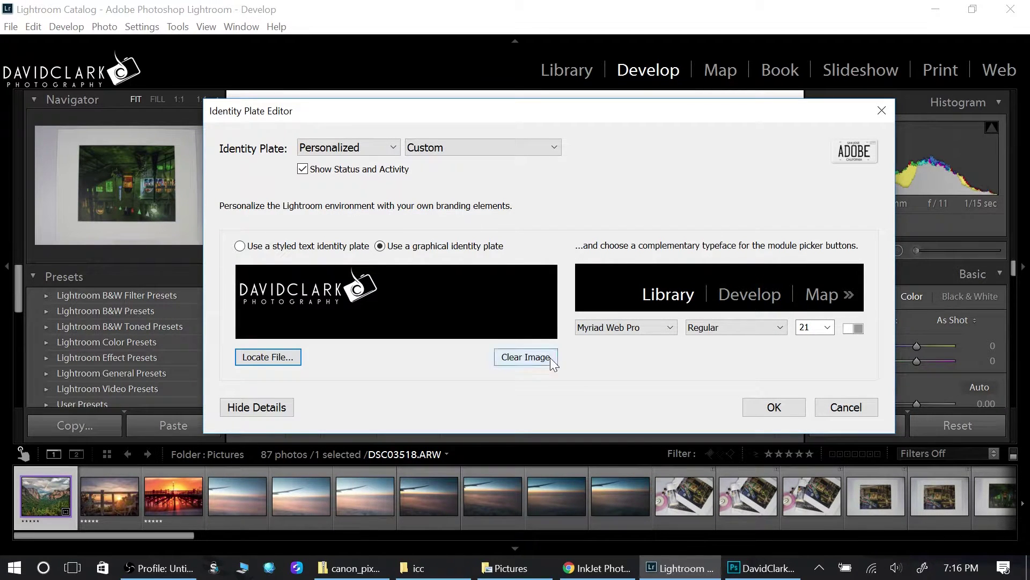
click(774, 408)
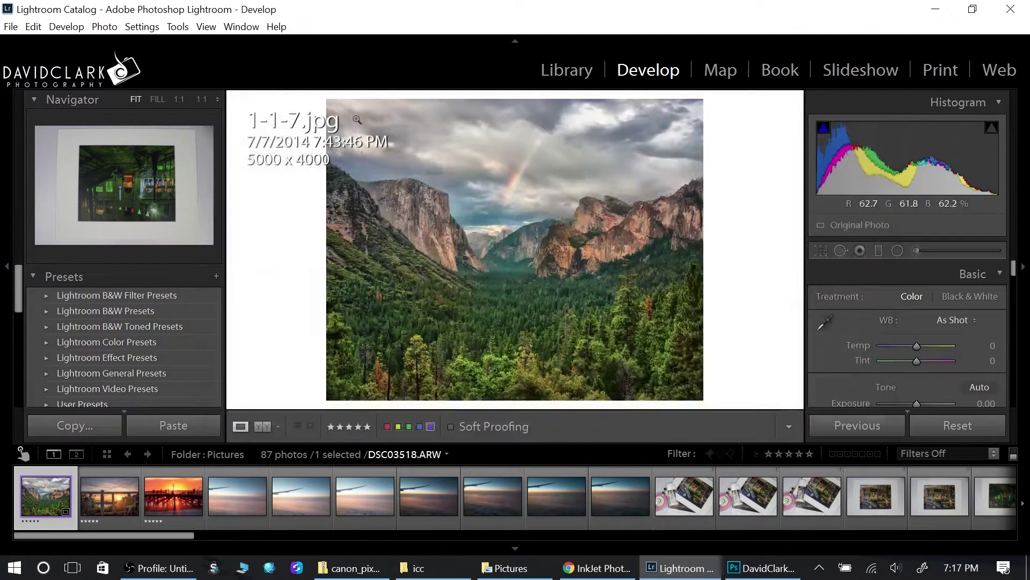